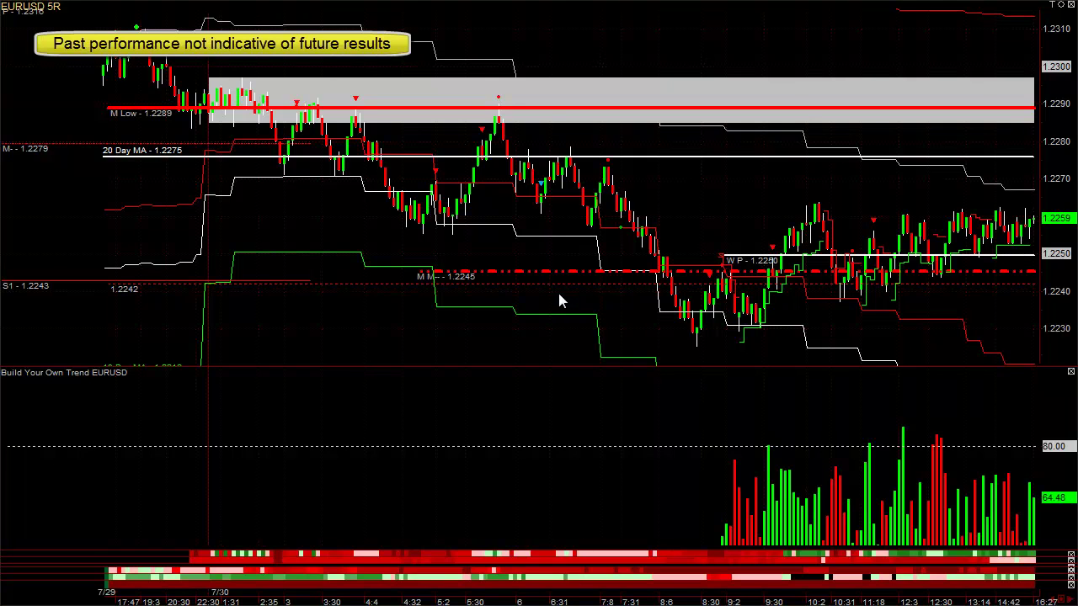
Open the EURUSD chart's formatting and select the Moving Average study as the one to add
{"action": "right_click", "coordinate": [487, 212]}
{"action": "left_click", "coordinate": [510, 221]}
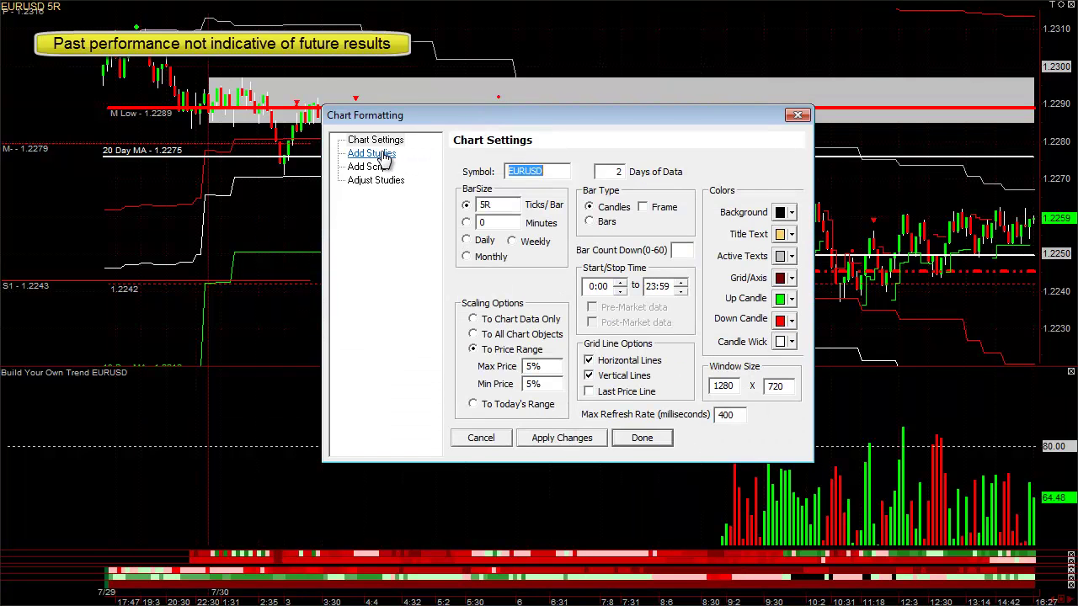
{"action": "left_click", "coordinate": [371, 153]}
{"action": "left_click", "coordinate": [556, 402]}
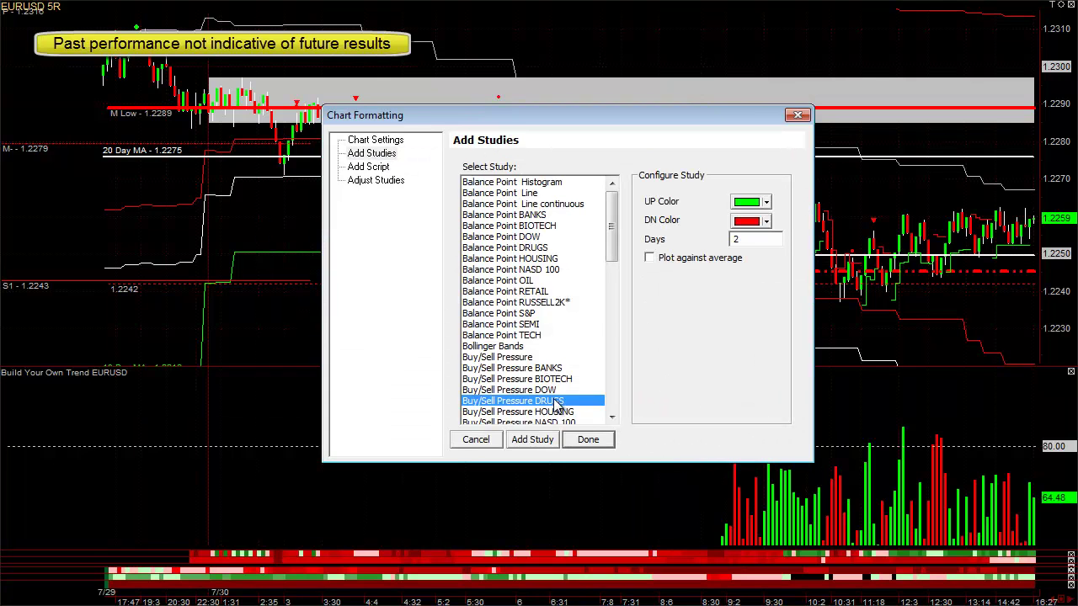
{"action": "scroll", "coordinate": [556, 406], "scroll_direction": "down", "scroll_amount": 6}
{"action": "left_click", "coordinate": [556, 409]}
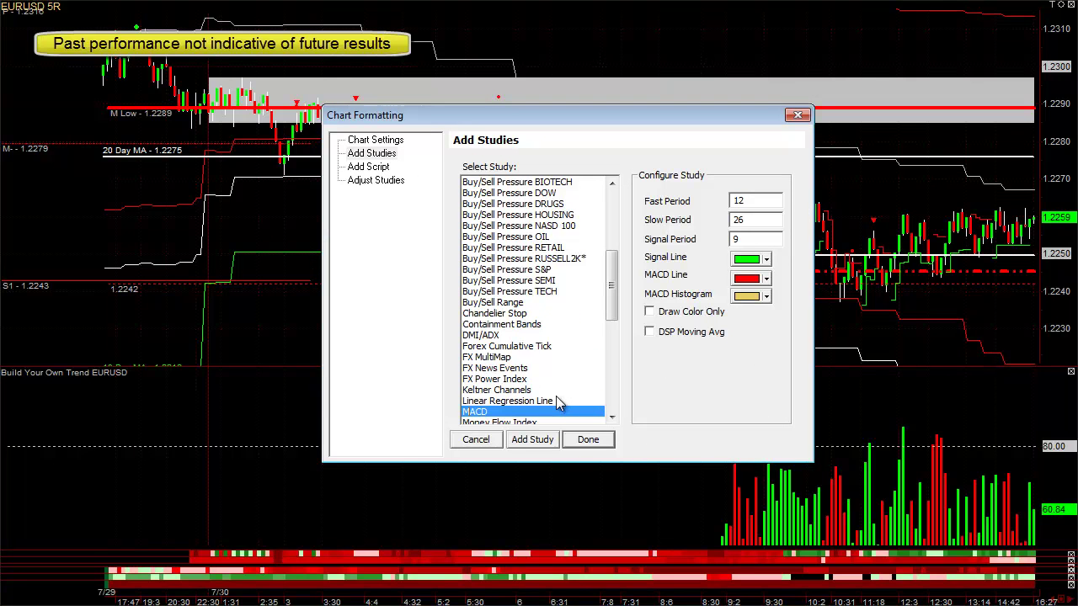
{"action": "left_click_drag", "start_coordinate": [611, 283], "coordinate": [611, 308]}
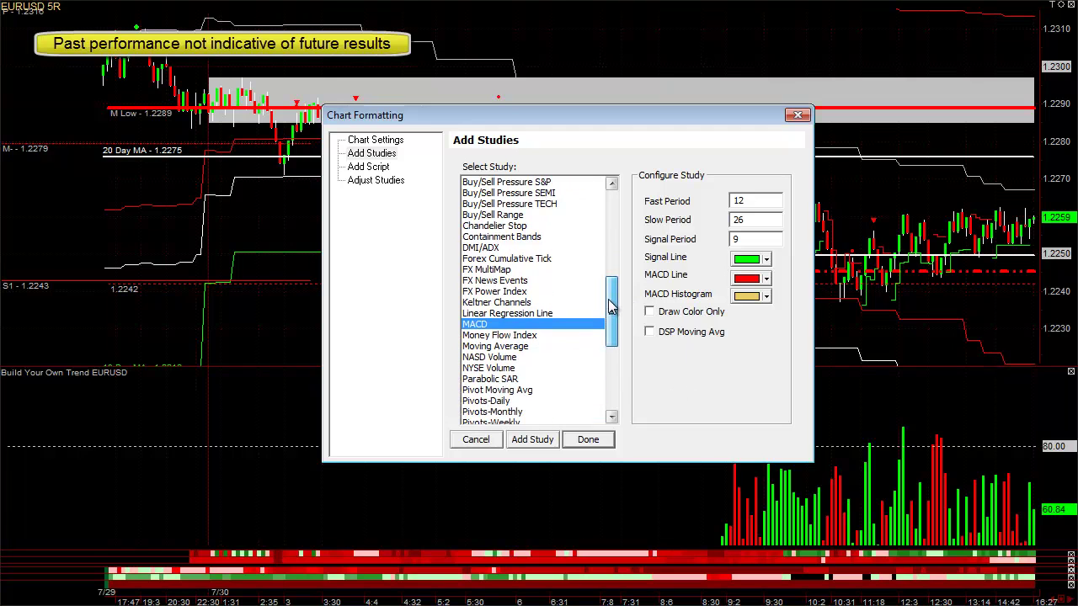
{"action": "left_click", "coordinate": [525, 347]}
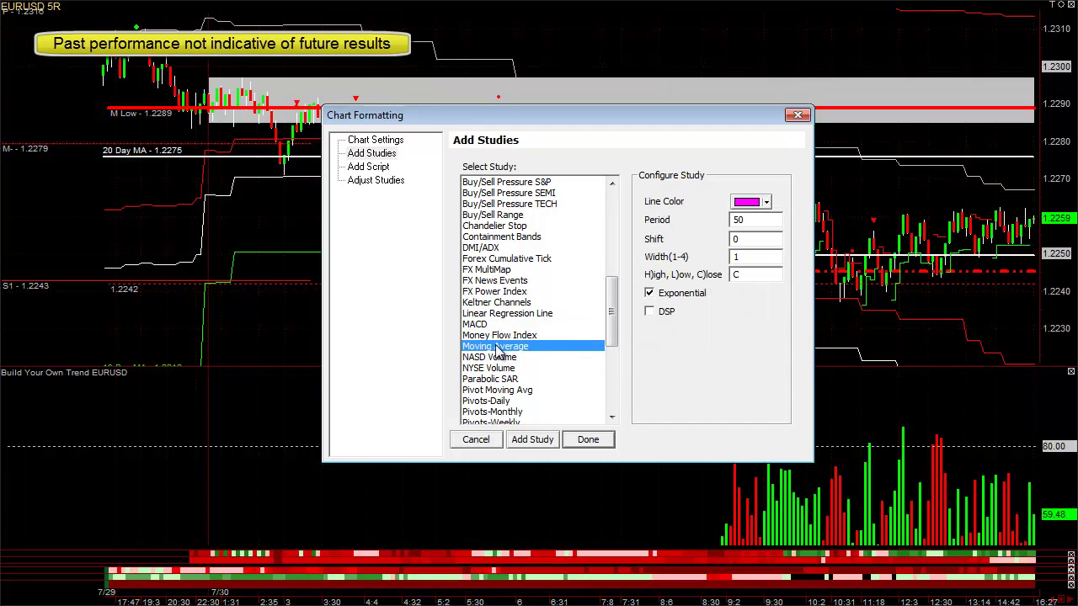
Switch the moving average from Exponential to DSP and set its period to 5 and shift to 2
{"action": "left_click", "coordinate": [650, 294]}
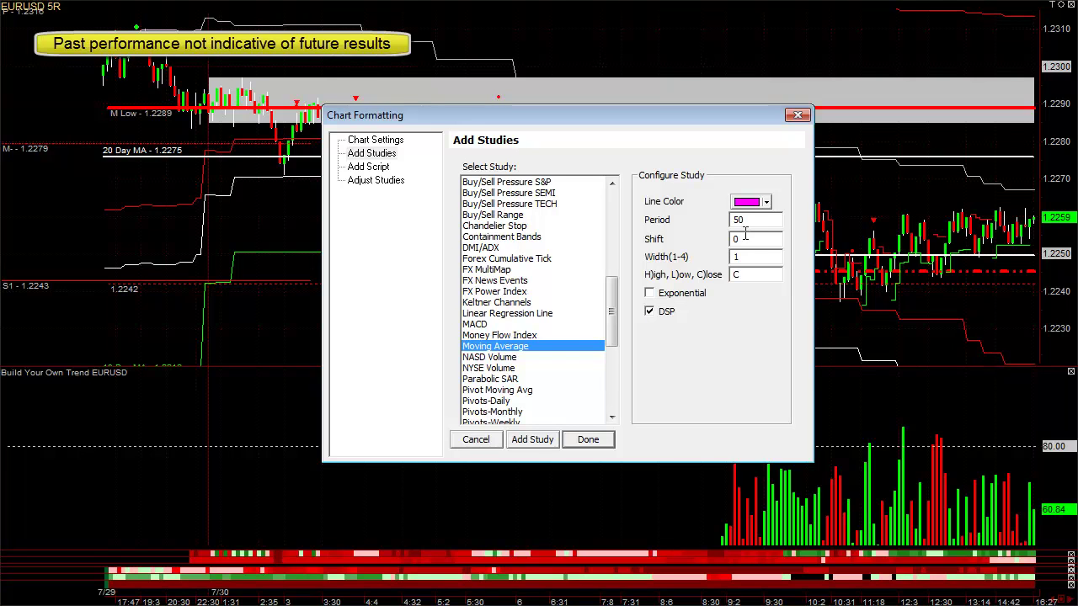
{"action": "left_click_drag", "start_coordinate": [751, 222], "coordinate": [682, 220]}
{"action": "type", "text": "5"}
{"action": "left_click_drag", "start_coordinate": [744, 240], "coordinate": [701, 244]}
{"action": "type", "text": "2"}
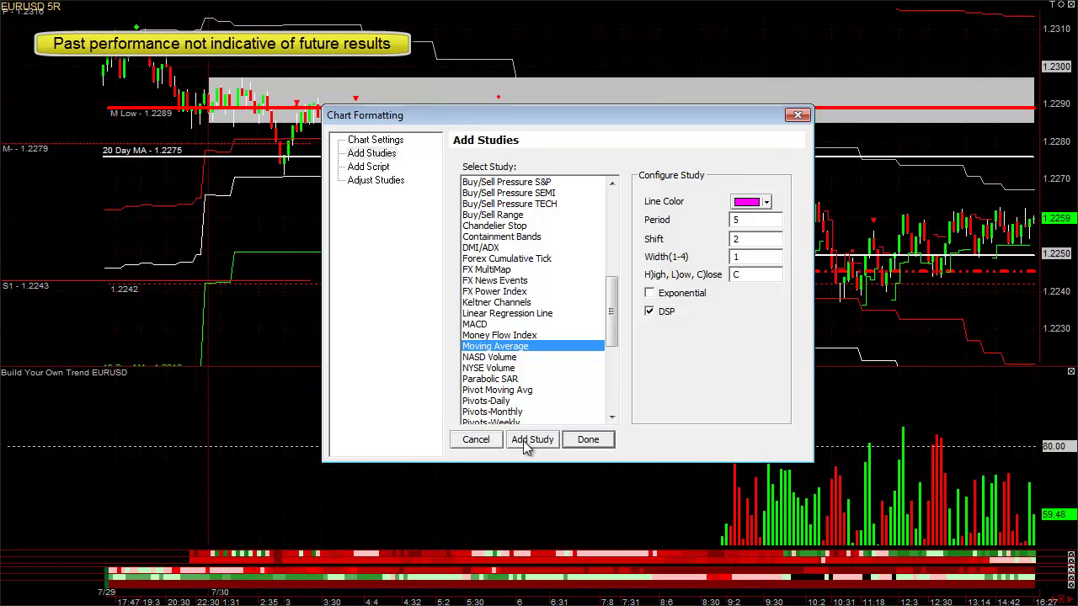
Make the moving average line white with width 2 and add the study to the EURUSD chart
{"action": "left_click", "coordinate": [749, 203]}
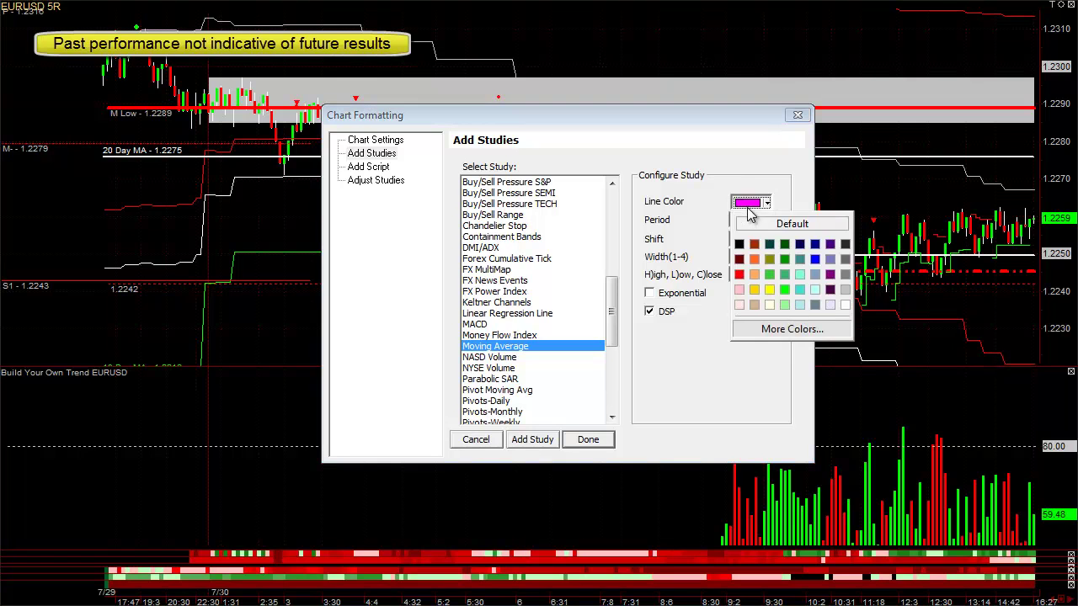
{"action": "left_click", "coordinate": [846, 305]}
{"action": "double_click", "coordinate": [741, 257]}
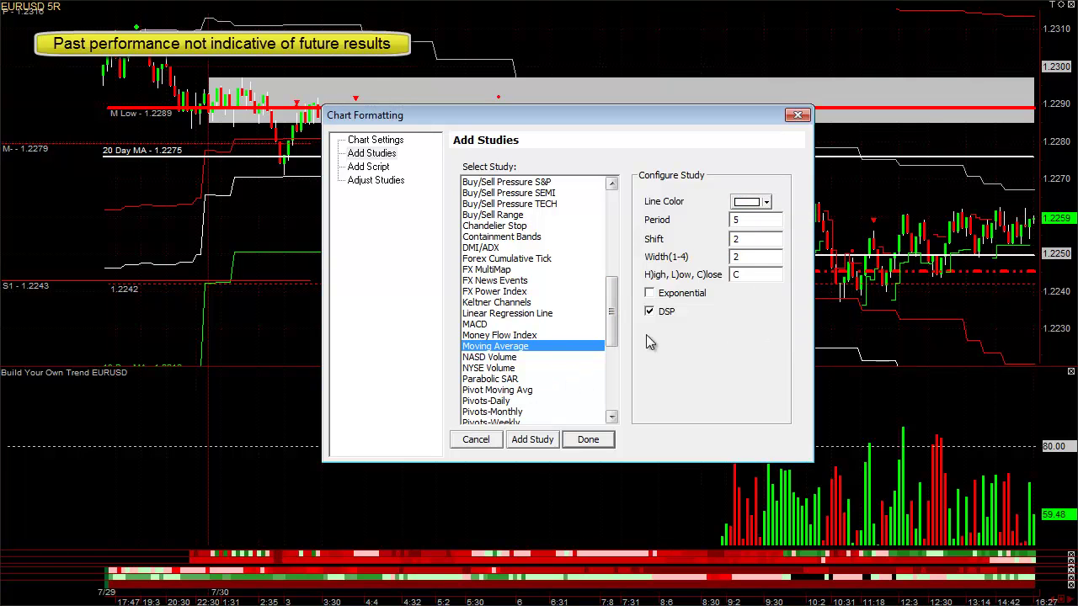
{"action": "type", "text": "2"}
{"action": "left_click", "coordinate": [543, 441]}
{"action": "left_click", "coordinate": [478, 439]}
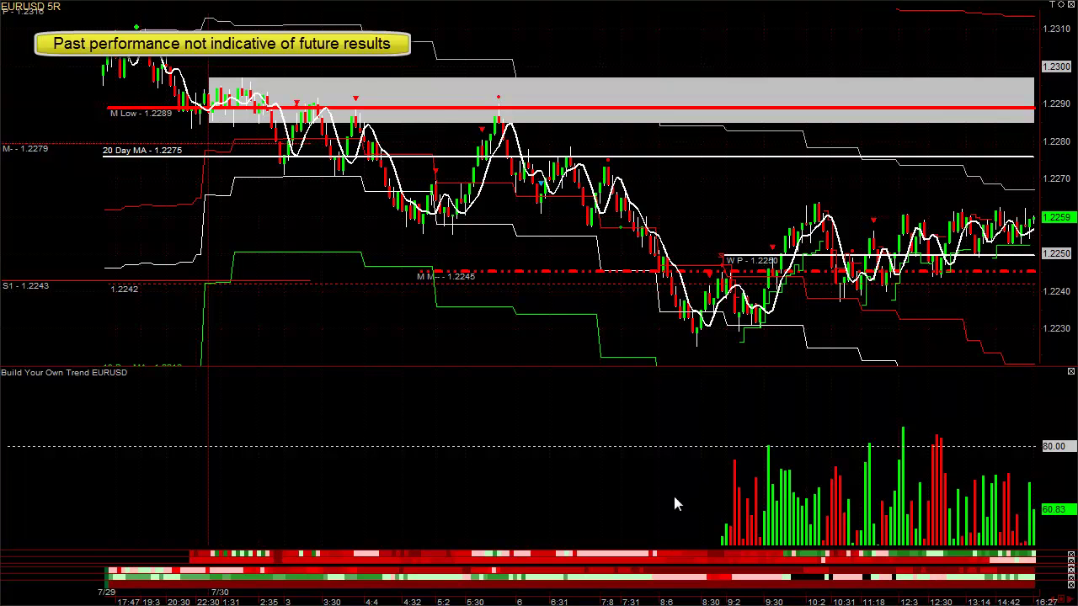
Remove the Containment Bands studies with multipliers 1.5 and 2 from the EURUSD chart
{"action": "right_click", "coordinate": [485, 246]}
{"action": "left_click", "coordinate": [512, 260]}
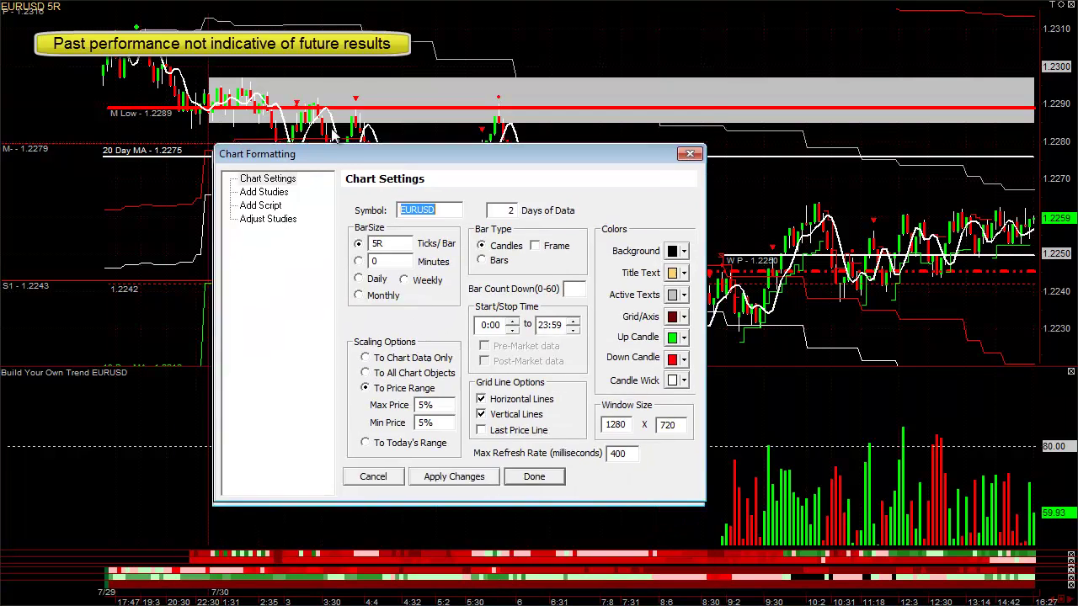
{"action": "left_click", "coordinate": [270, 180]}
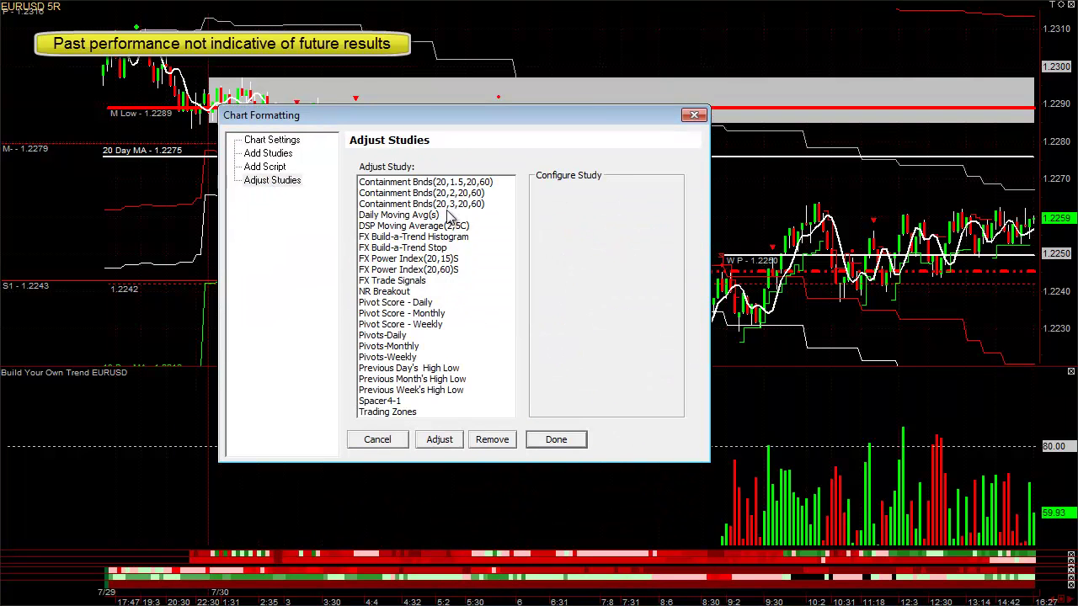
{"action": "left_click", "coordinate": [448, 182]}
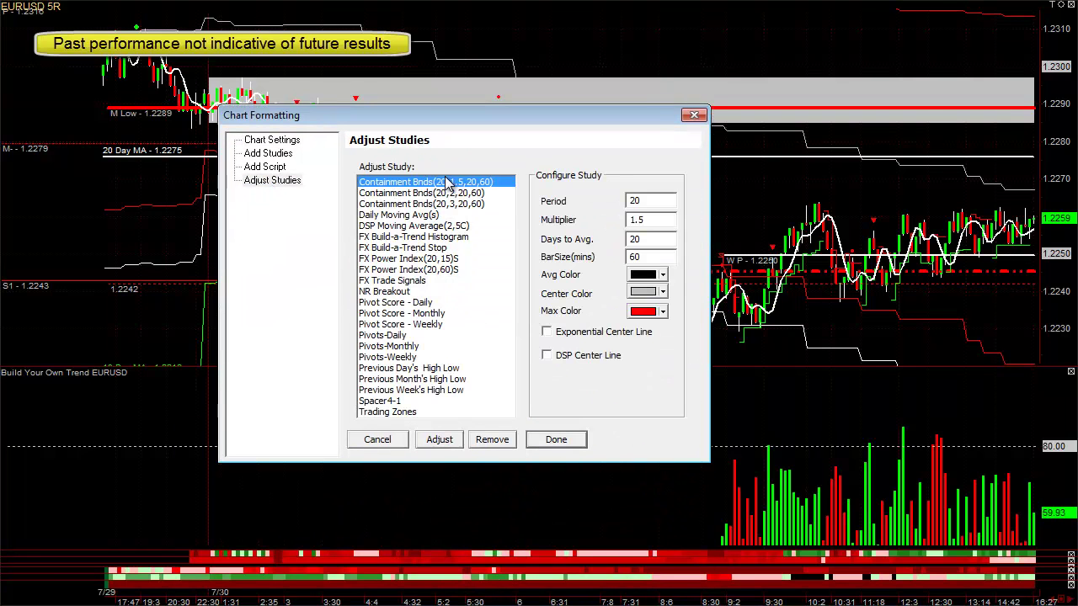
{"action": "left_click", "coordinate": [504, 441]}
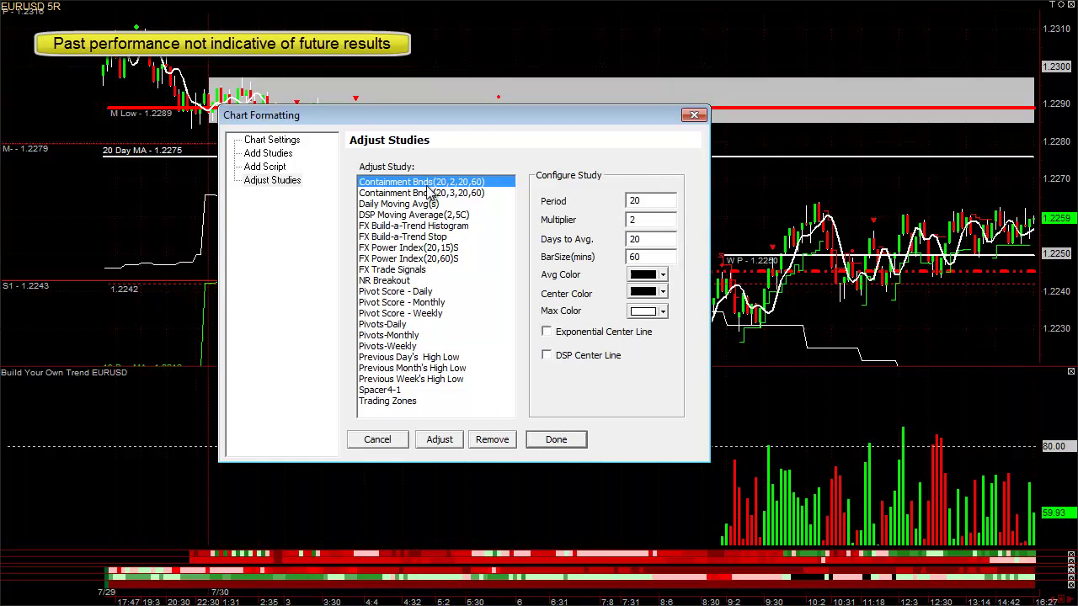
{"action": "left_click", "coordinate": [489, 442]}
Adjust the remaining Containment Bands on EURUSD to multiplier 1.5, bar size 5 minutes and a DSP center line
{"action": "left_click", "coordinate": [470, 183]}
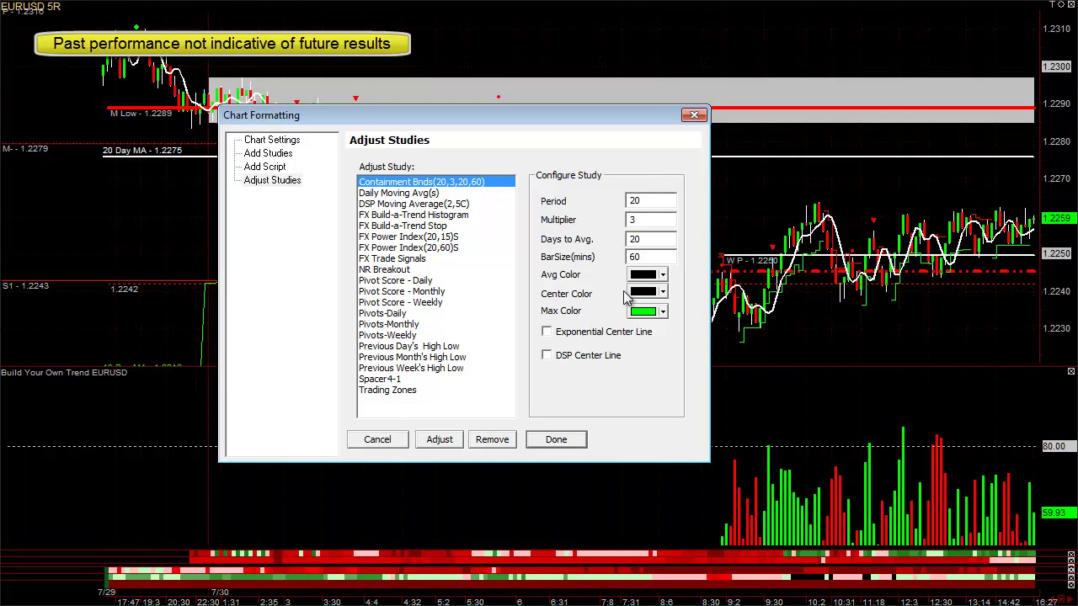
{"action": "double_click", "coordinate": [644, 257]}
{"action": "type", "text": "5"}
{"action": "left_click", "coordinate": [547, 356]}
{"action": "double_click", "coordinate": [649, 221]}
{"action": "left_click", "coordinate": [437, 441]}
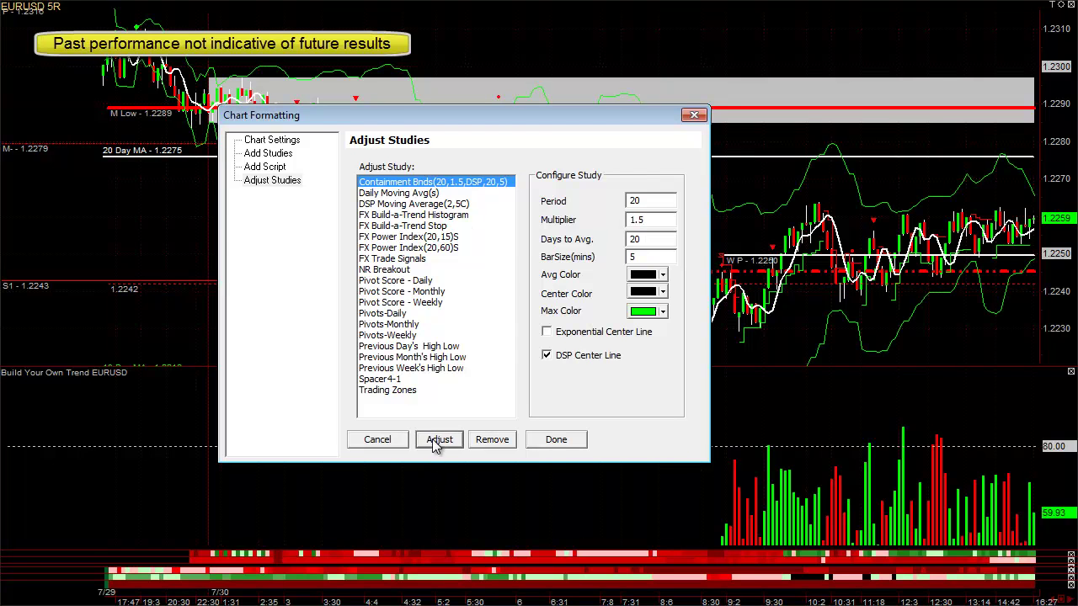
{"action": "left_click", "coordinate": [385, 440]}
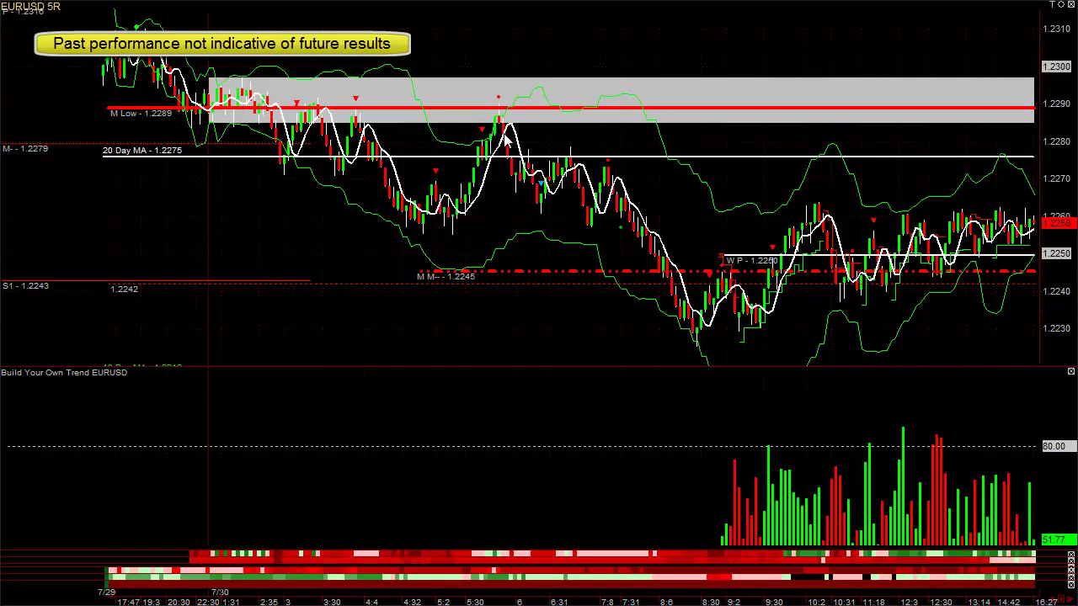
{"action": "left_click", "coordinate": [506, 142]}
{"action": "left_click", "coordinate": [541, 214]}
{"action": "left_click_drag", "start_coordinate": [542, 214], "coordinate": [542, 217]}
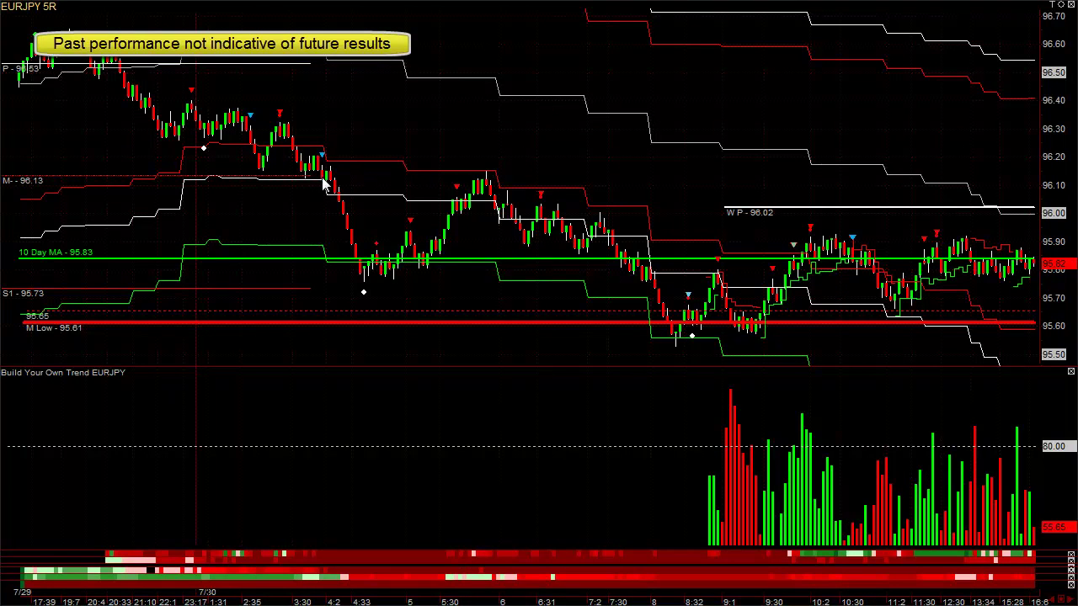
Switch to the EURJPY chart and apply a DSP center line to its Containment Bands with multiplier 1.5
{"action": "right_click", "coordinate": [425, 106]}
{"action": "key", "text": "Escape"}
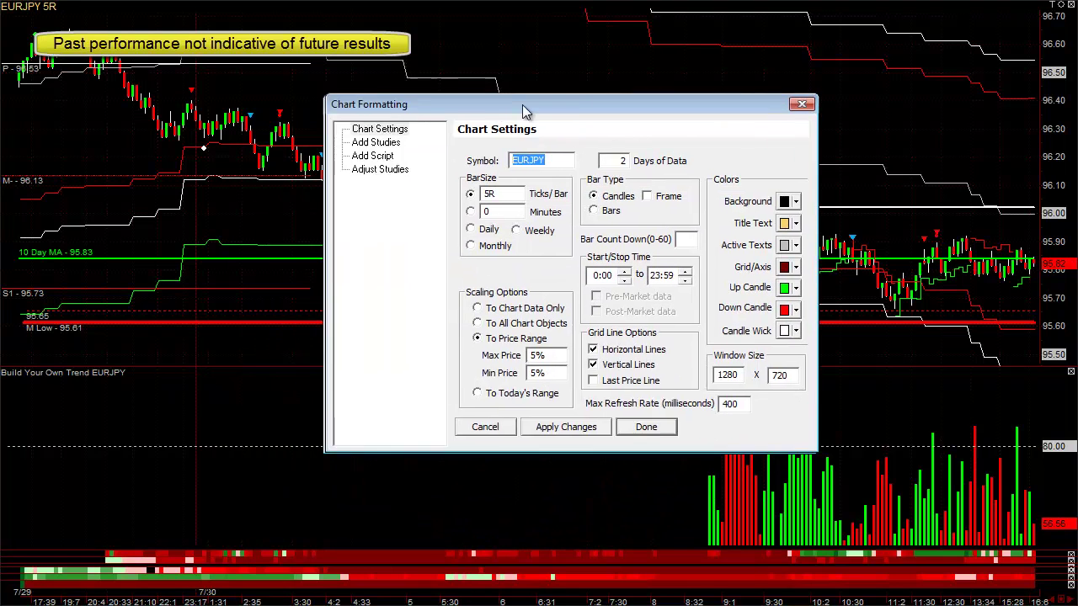
{"action": "left_click_drag", "start_coordinate": [478, 105], "coordinate": [690, 59]}
{"action": "left_click", "coordinate": [601, 131]}
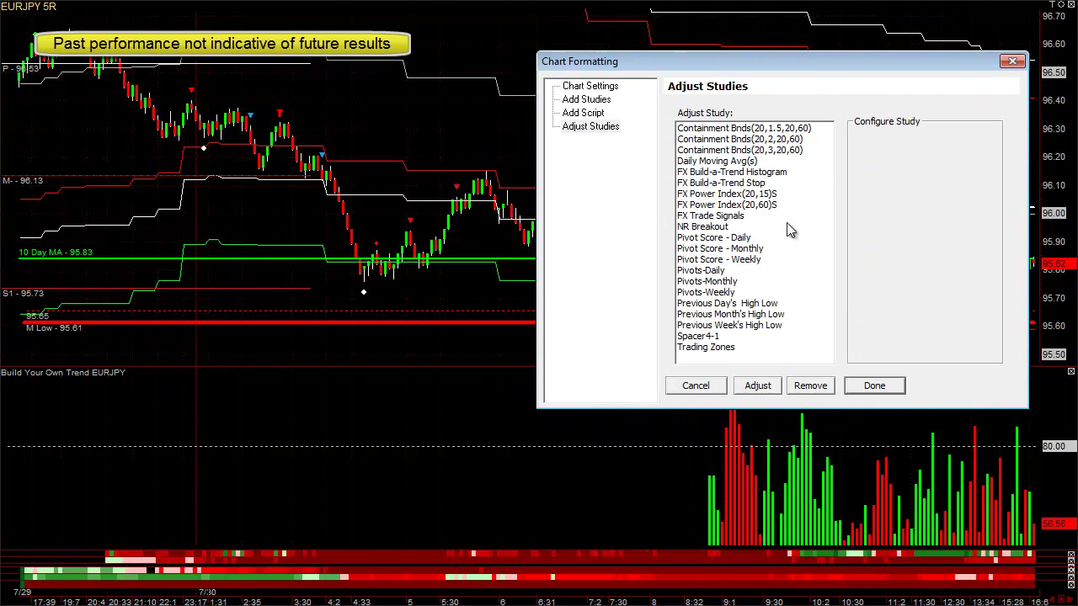
{"action": "left_click", "coordinate": [800, 130]}
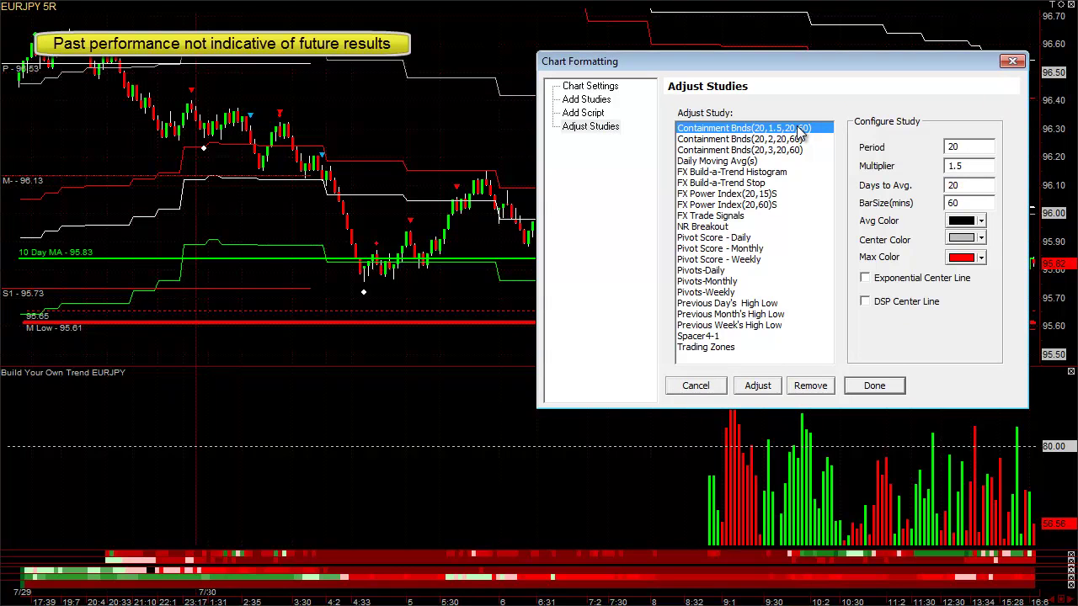
{"action": "left_click", "coordinate": [866, 303]}
{"action": "left_click", "coordinate": [756, 386]}
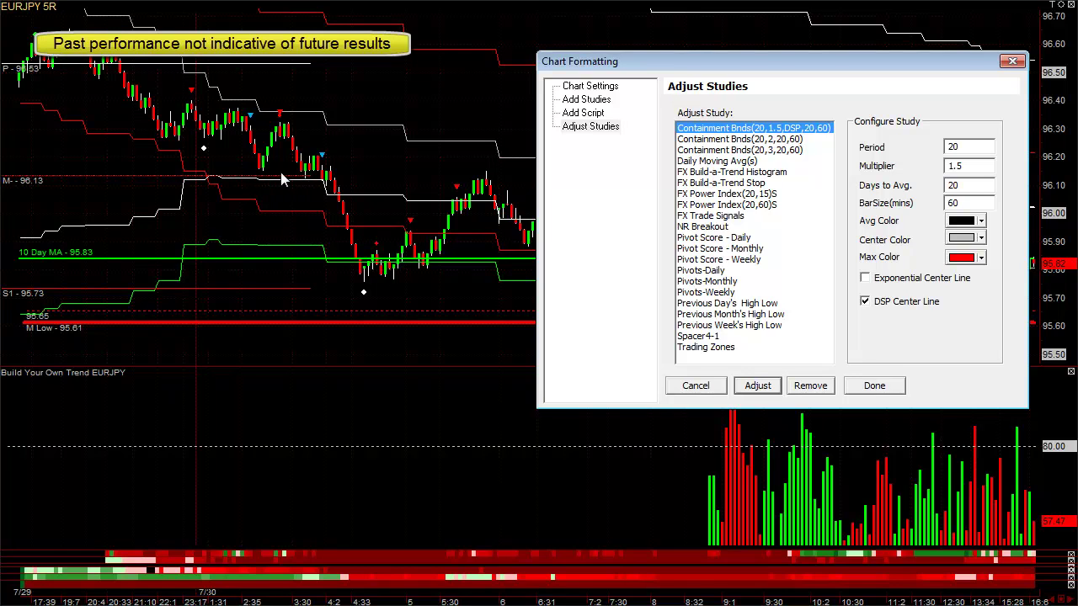
Apply a DSP center line to the EURJPY Containment Bands with multiplier 2
{"action": "left_click", "coordinate": [781, 140]}
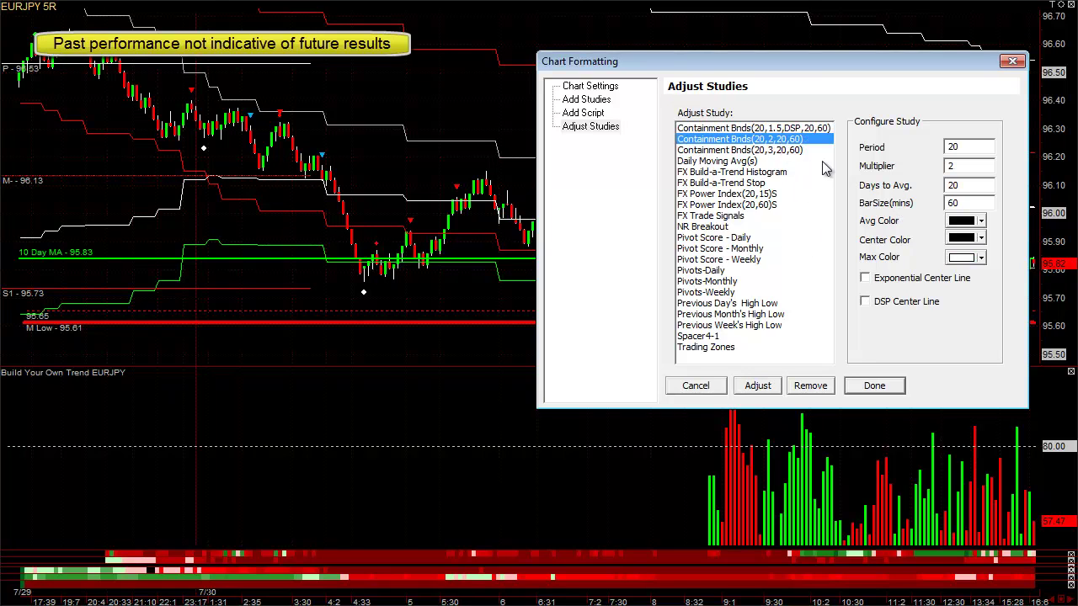
{"action": "left_click", "coordinate": [864, 301]}
{"action": "left_click", "coordinate": [757, 387]}
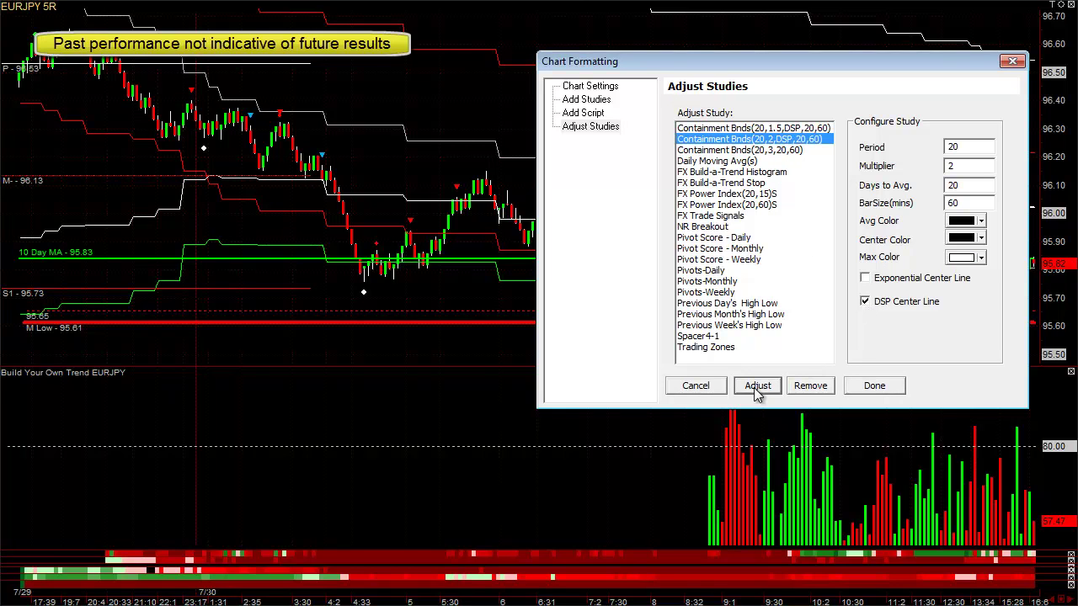
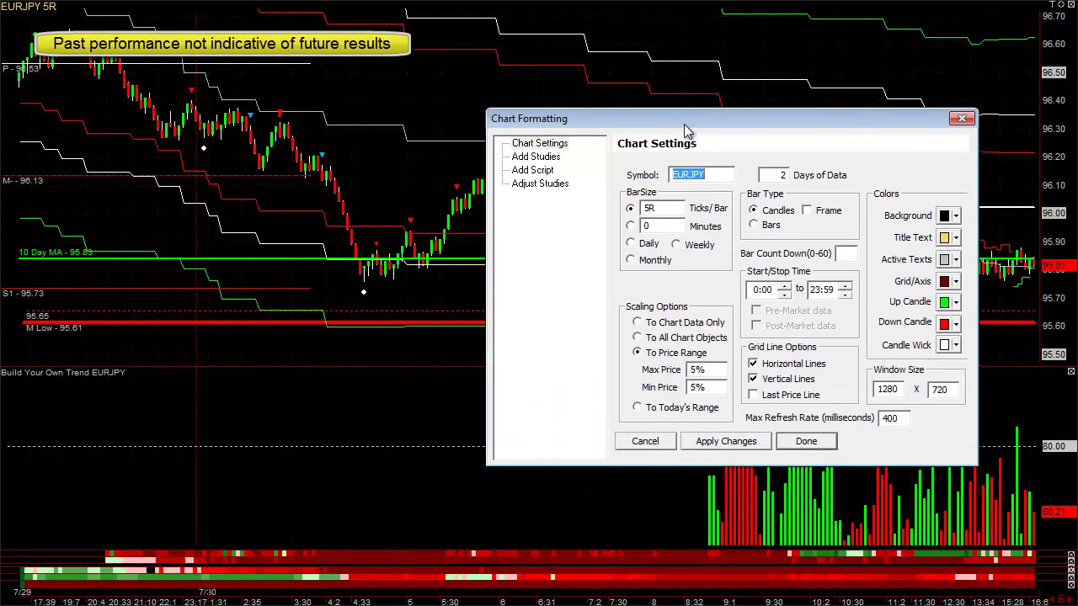
Select the Moving Average study as the one to add to the EURJPY chart
{"action": "left_click", "coordinate": [547, 156]}
{"action": "left_click", "coordinate": [720, 392]}
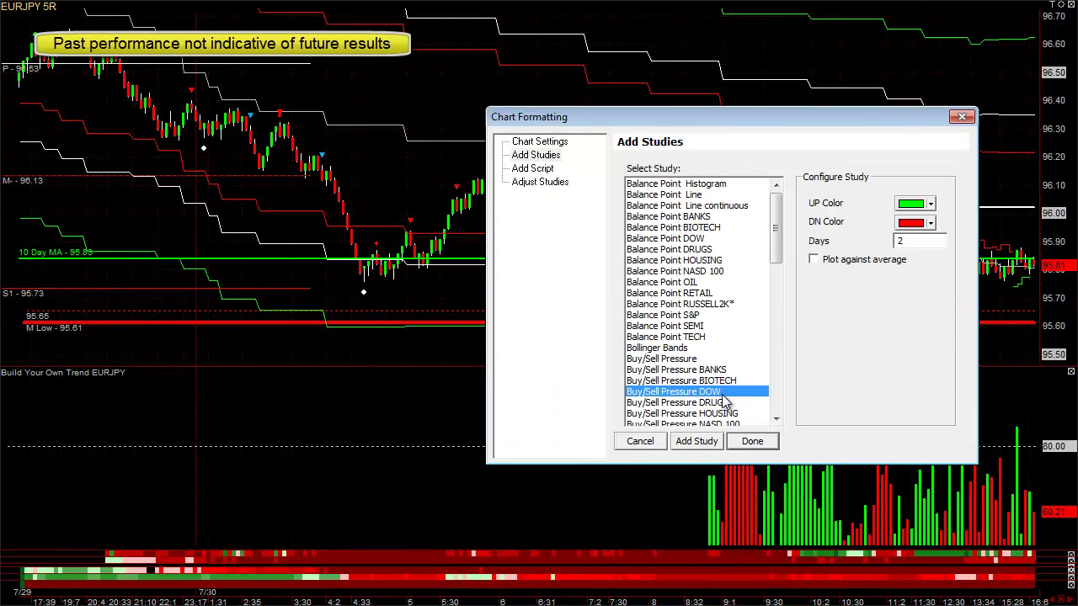
{"action": "scroll", "coordinate": [724, 402], "scroll_direction": "down", "scroll_amount": 1}
{"action": "key", "text": "m"}
{"action": "key", "text": "m"}
{"action": "key", "text": "m"}
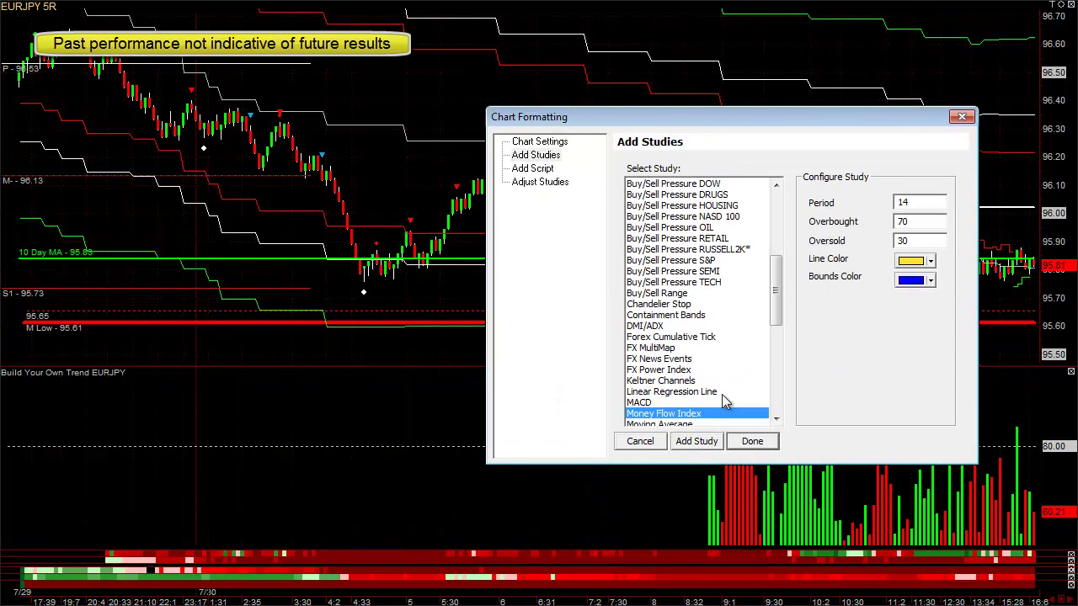
Set the EURJPY moving average to period 5, shift 2 and width 2
{"action": "key", "text": "Tab"}
{"action": "key", "text": "Tab"}
{"action": "key", "text": "Tab"}
{"action": "type", "text": "5"}
{"action": "key", "text": "Tab"}
{"action": "type", "text": "2"}
{"action": "key", "text": "Tab"}
{"action": "type", "text": "2"}
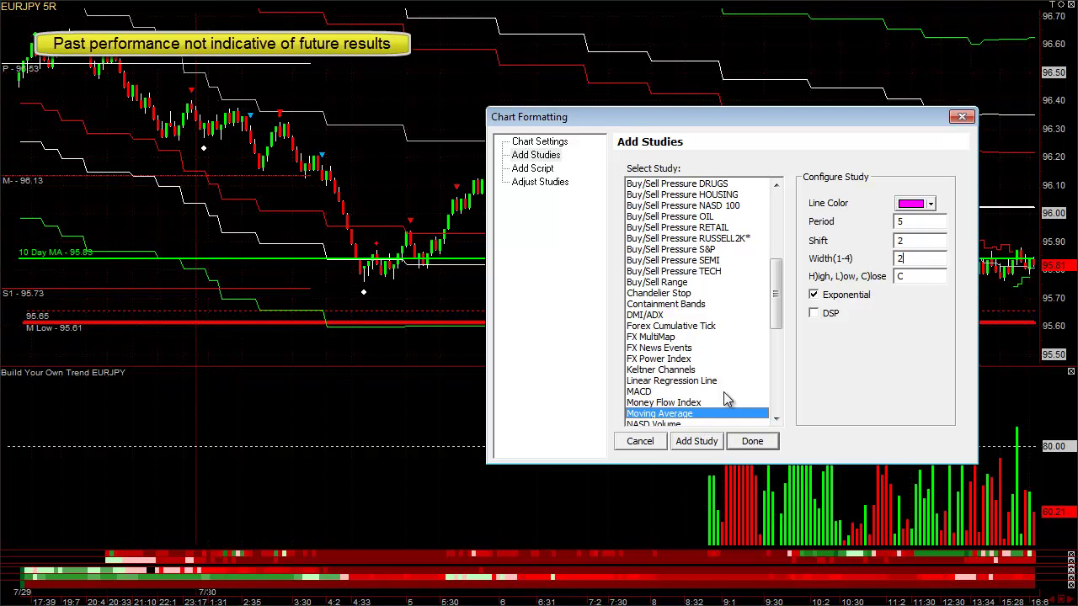
Change the EURJPY moving average from Exponential to DSP, color its line white and add the study to the chart
{"action": "left_click", "coordinate": [814, 296]}
{"action": "left_click", "coordinate": [813, 313]}
{"action": "left_click", "coordinate": [915, 208]}
{"action": "left_click", "coordinate": [1011, 306]}
{"action": "left_click", "coordinate": [693, 446]}
{"action": "left_click", "coordinate": [647, 444]}
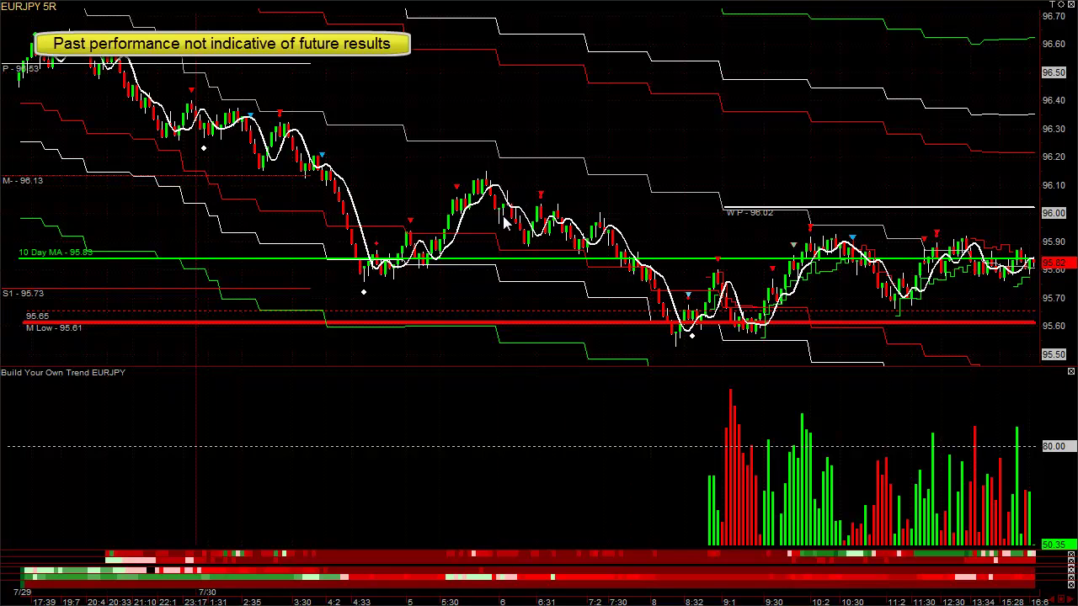
{"action": "left_click_drag", "start_coordinate": [282, 112], "coordinate": [364, 292]}
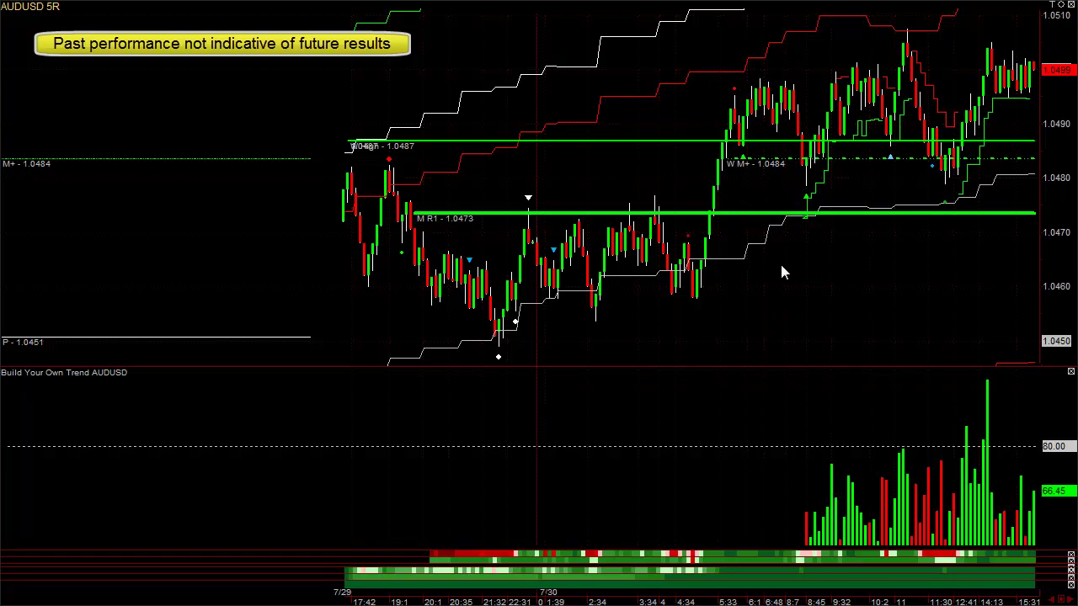
Open the AUDUSD chart's formatting and select the Moving Average study with period 5 and shift 2
{"action": "right_click", "coordinate": [751, 256]}
{"action": "key", "text": "Escape"}
{"action": "double_click", "coordinate": [416, 55]}
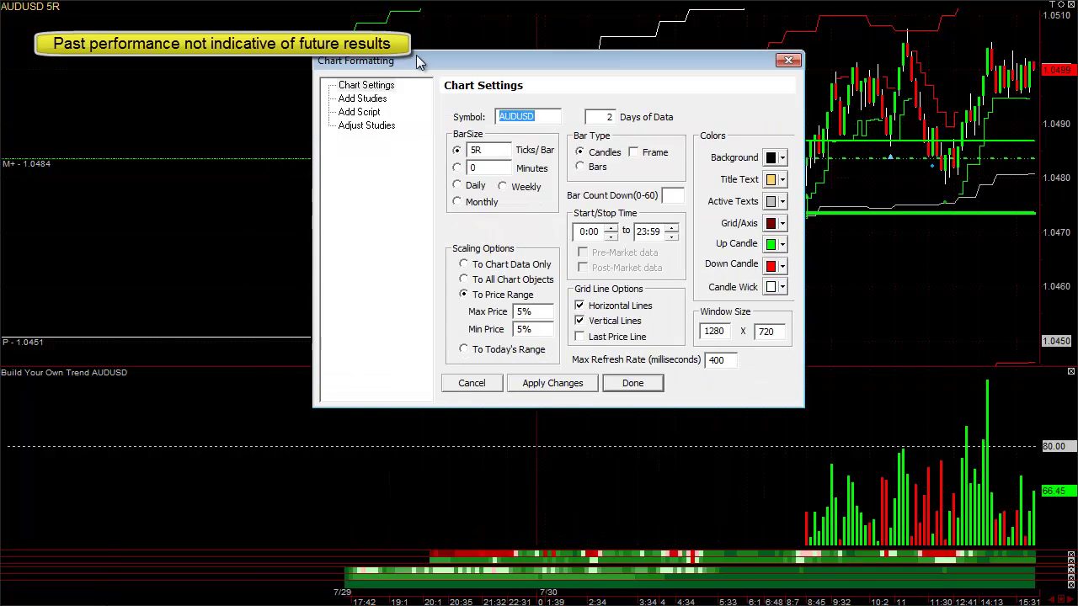
{"action": "left_click", "coordinate": [370, 101]}
{"action": "left_click", "coordinate": [505, 320]}
{"action": "scroll", "coordinate": [539, 337], "scroll_direction": "down", "scroll_amount": 3}
{"action": "key", "text": "m"}
{"action": "scroll", "coordinate": [539, 337], "scroll_direction": "down", "scroll_amount": 3}
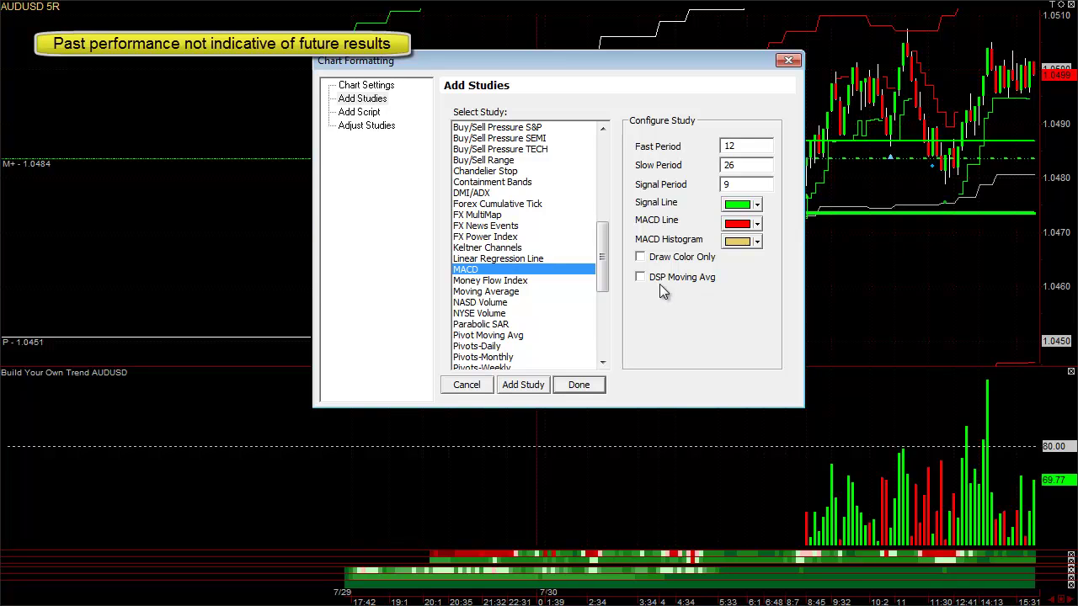
{"action": "left_click", "coordinate": [502, 282]}
{"action": "left_click", "coordinate": [495, 292]}
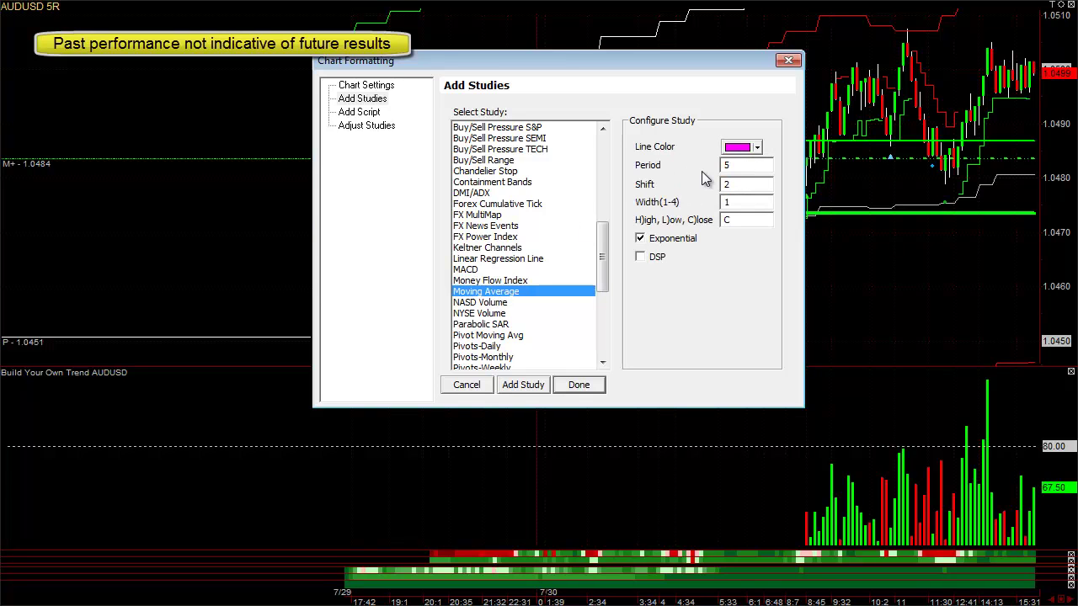
Give the AUDUSD moving average width 2, a white line and DSP instead of Exponential, and add it to the chart
{"action": "double_click", "coordinate": [746, 202]}
{"action": "type", "text": "2"}
{"action": "left_click", "coordinate": [746, 150]}
{"action": "left_click", "coordinate": [830, 249]}
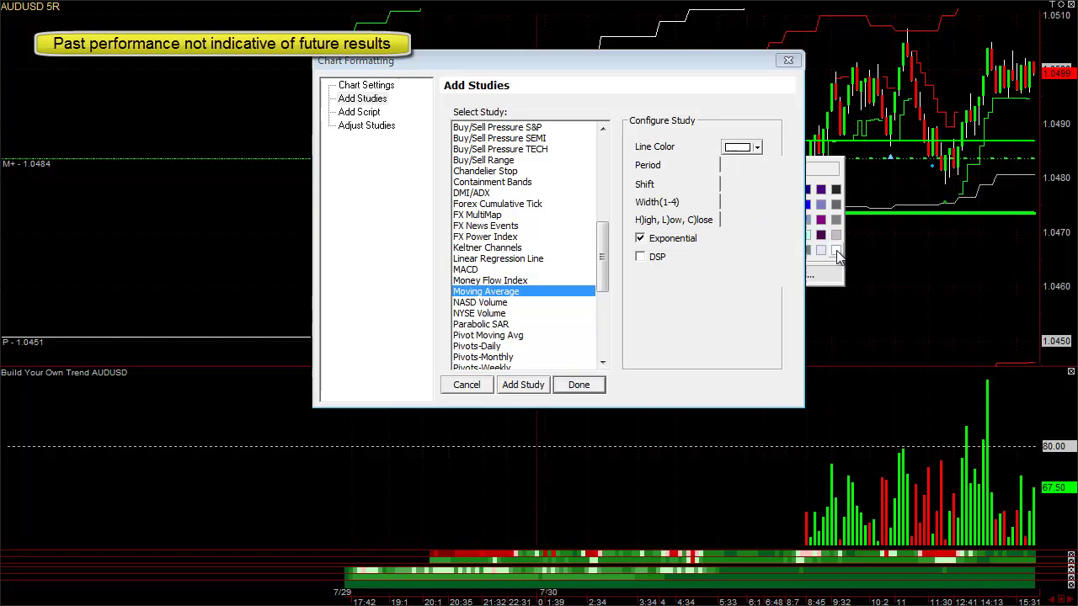
{"action": "left_click", "coordinate": [655, 240]}
{"action": "left_click", "coordinate": [640, 257]}
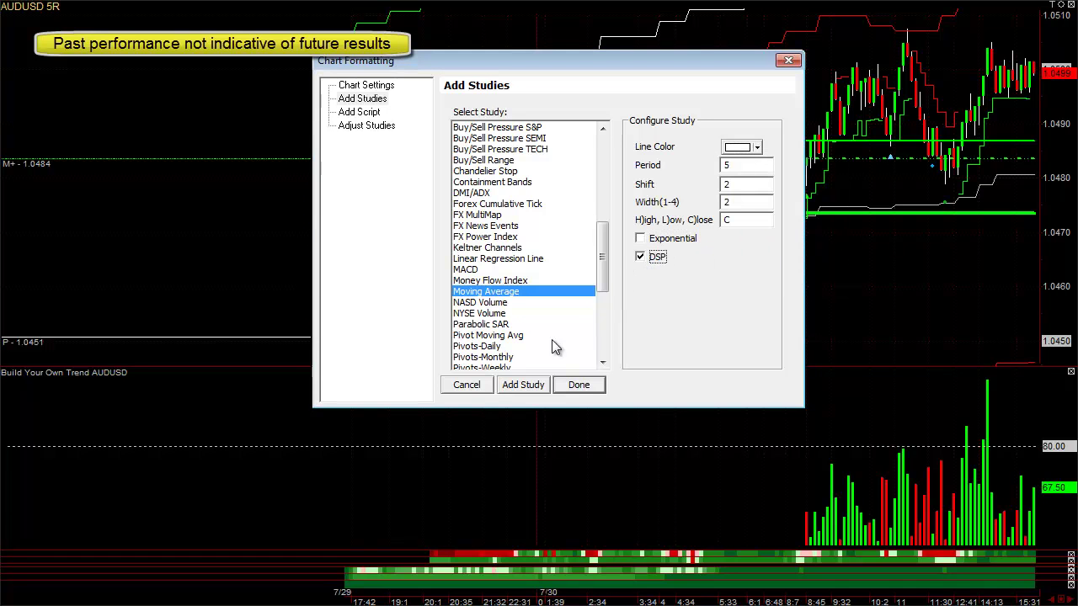
{"action": "left_click", "coordinate": [507, 386]}
{"action": "left_click", "coordinate": [474, 389]}
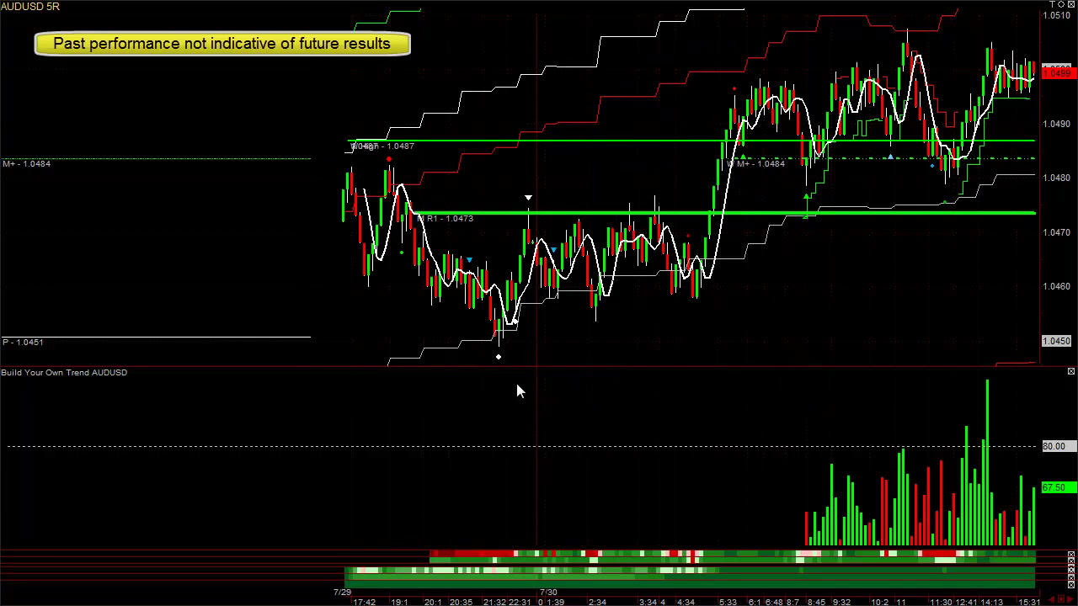